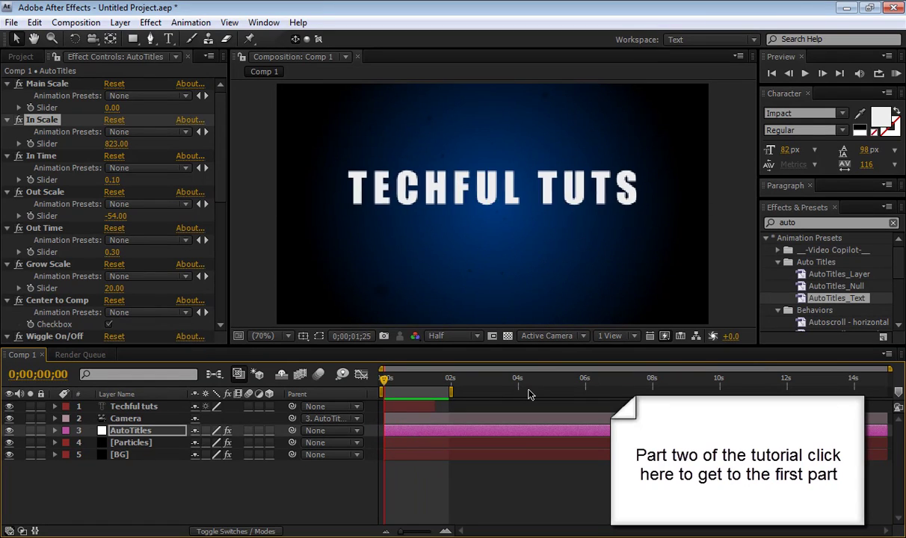
Turn off the title's Tracking animation and preview the result.
{"action": "key", "text": "space"}
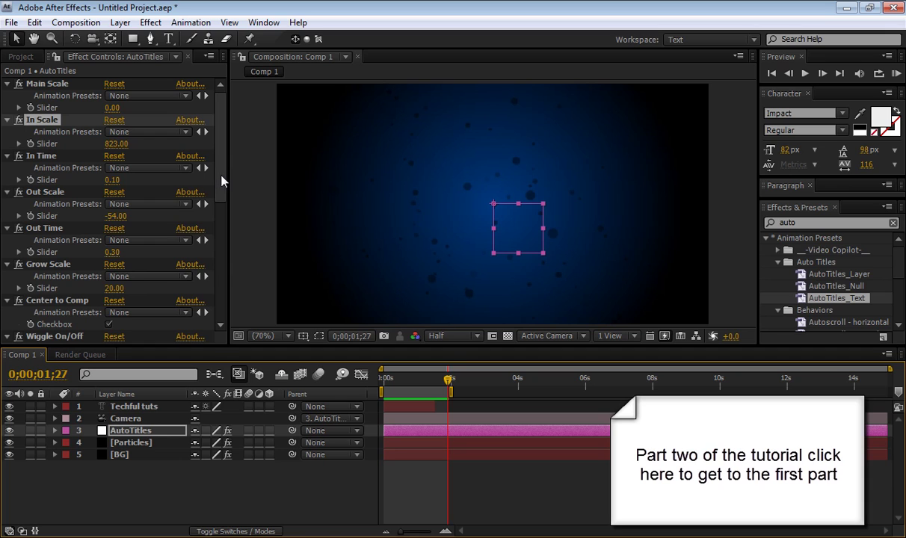
{"action": "mouse_move", "coordinate": [449, 383]}
{"action": "left_mouse_down"}
{"action": "mouse_move", "coordinate": [391, 383]}
{"action": "mouse_move", "coordinate": [427, 383]}
{"action": "mouse_move", "coordinate": [404, 383]}
{"action": "mouse_move", "coordinate": [417, 383]}
{"action": "left_mouse_up"}
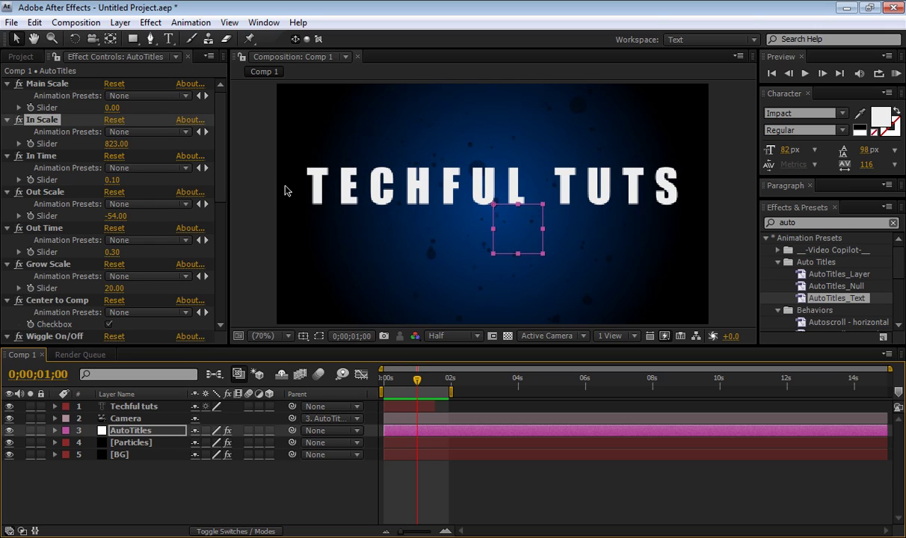
{"action": "mouse_move", "coordinate": [221, 187]}
{"action": "left_mouse_down"}
{"action": "mouse_move", "coordinate": [228, 239]}
{"action": "mouse_move", "coordinate": [214, 249]}
{"action": "mouse_move", "coordinate": [217, 292]}
{"action": "left_mouse_up"}
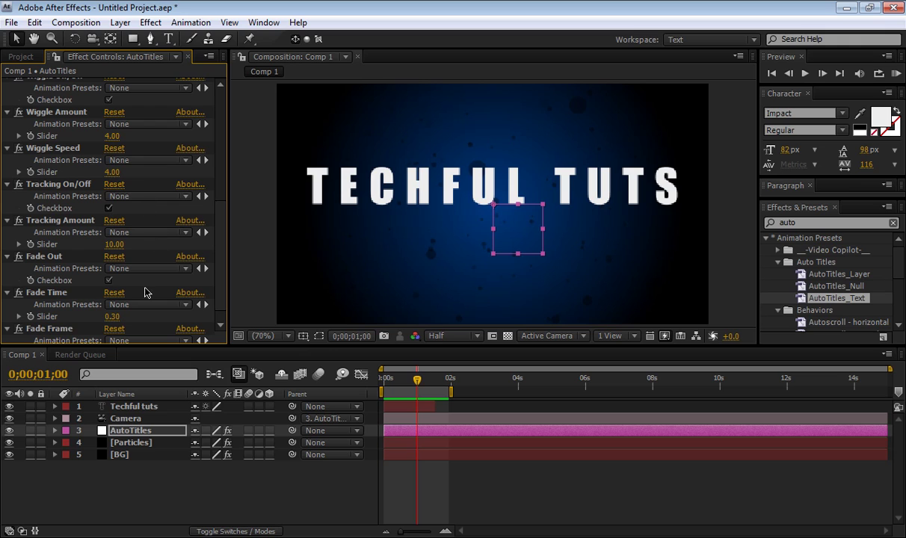
{"action": "left_click", "coordinate": [109, 208]}
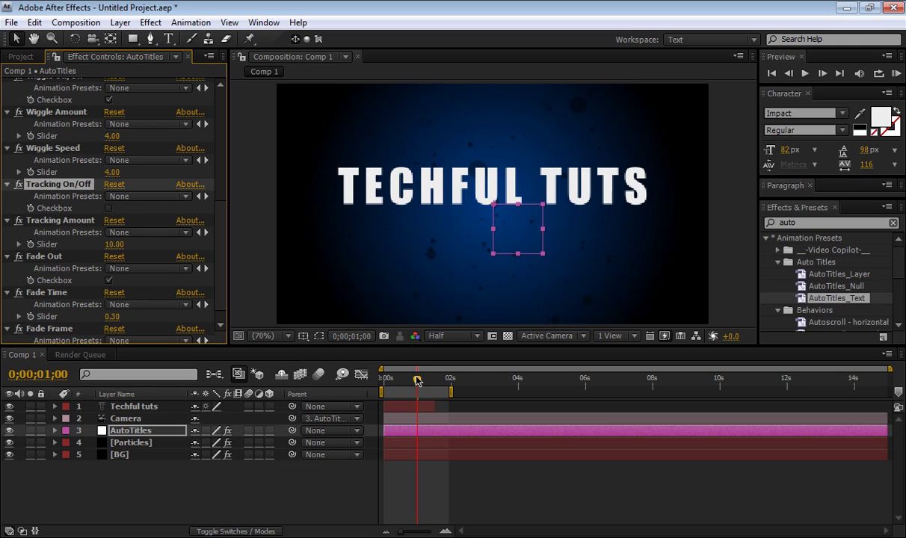
{"action": "mouse_move", "coordinate": [418, 381]}
{"action": "left_mouse_down"}
{"action": "mouse_move", "coordinate": [364, 391]}
{"action": "mouse_move", "coordinate": [417, 388]}
{"action": "left_mouse_up"}
{"action": "key", "text": "space"}
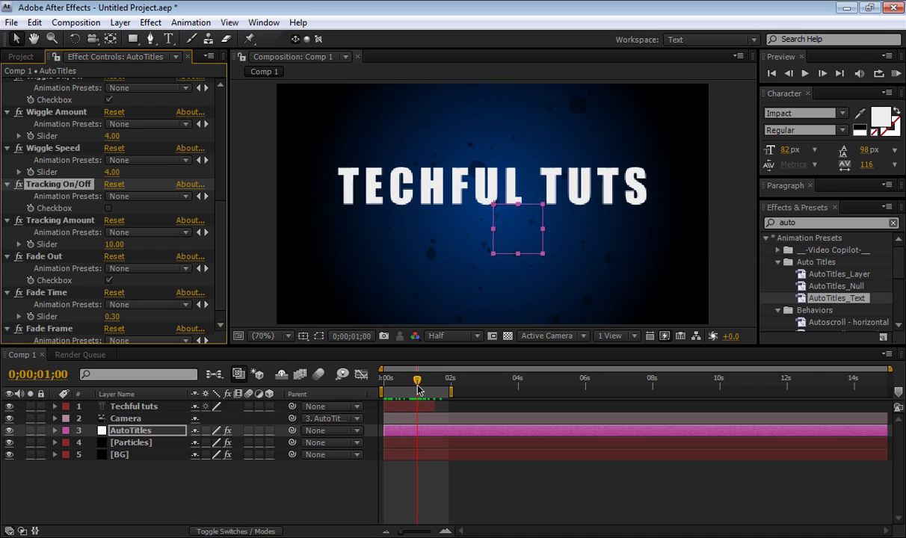
{"action": "key", "text": "space"}
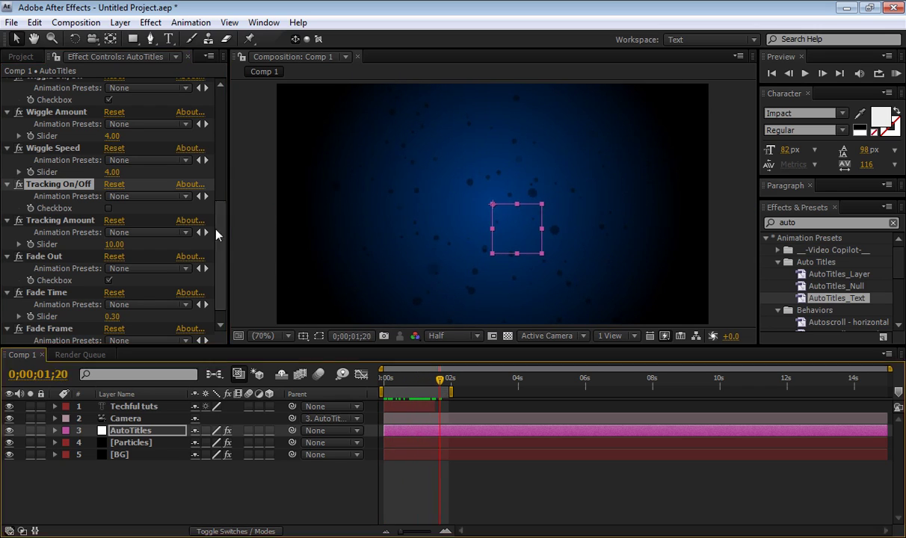
Set the title's Grow Scale to 0.
{"action": "scroll", "coordinate": [211, 232], "scroll_direction": "up", "scroll_amount": 1}
{"action": "scroll", "coordinate": [221, 216], "scroll_direction": "up", "scroll_amount": 4}
{"action": "scroll", "coordinate": [222, 206], "scroll_direction": "up", "scroll_amount": 1}
{"action": "scroll", "coordinate": [223, 193], "scroll_direction": "up", "scroll_amount": 1}
{"action": "scroll", "coordinate": [223, 187], "scroll_direction": "up", "scroll_amount": 1}
{"action": "scroll", "coordinate": [223, 183], "scroll_direction": "up", "scroll_amount": 1}
{"action": "scroll", "coordinate": [222, 178], "scroll_direction": "up", "scroll_amount": 1}
{"action": "scroll", "coordinate": [223, 170], "scroll_direction": "up", "scroll_amount": 1}
{"action": "scroll", "coordinate": [223, 166], "scroll_direction": "up", "scroll_amount": 1}
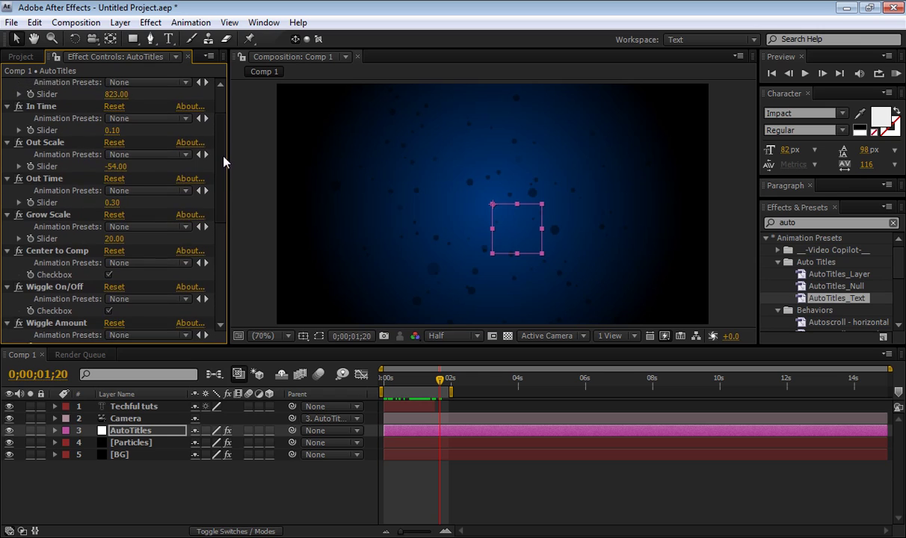
{"action": "scroll", "coordinate": [225, 161], "scroll_direction": "up", "scroll_amount": 1}
{"action": "left_click", "coordinate": [112, 248]}
{"action": "type", "text": "0"}
{"action": "key", "text": "Return"}
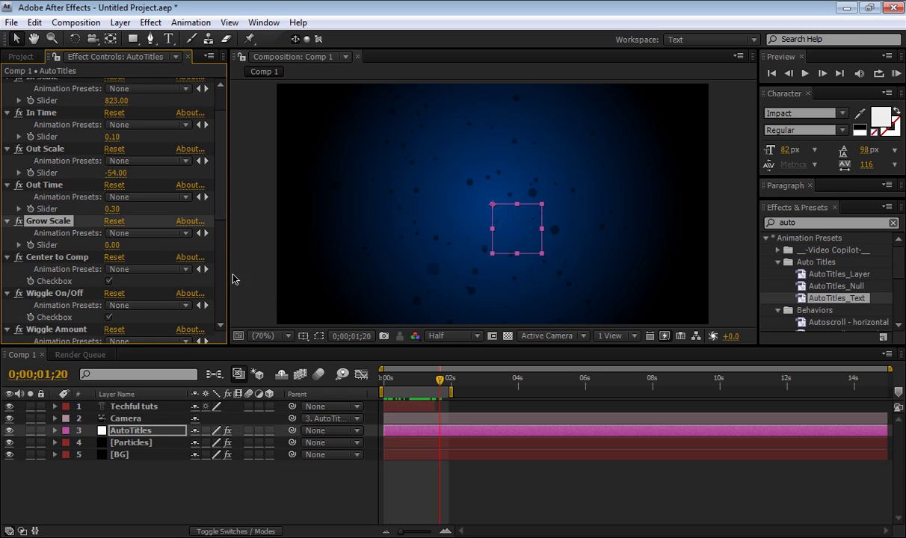
Check the animation without growth and extend the work area to about 11.5 seconds.
{"action": "mouse_move", "coordinate": [441, 382]}
{"action": "left_mouse_down"}
{"action": "mouse_move", "coordinate": [384, 395]}
{"action": "mouse_move", "coordinate": [447, 404]}
{"action": "left_mouse_up"}
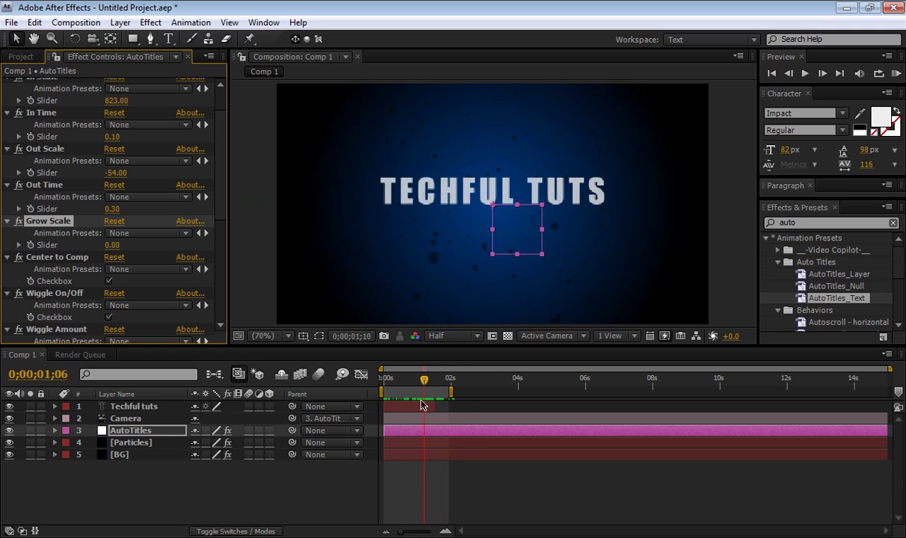
{"action": "left_click_drag", "start_coordinate": [446, 404], "coordinate": [379, 404]}
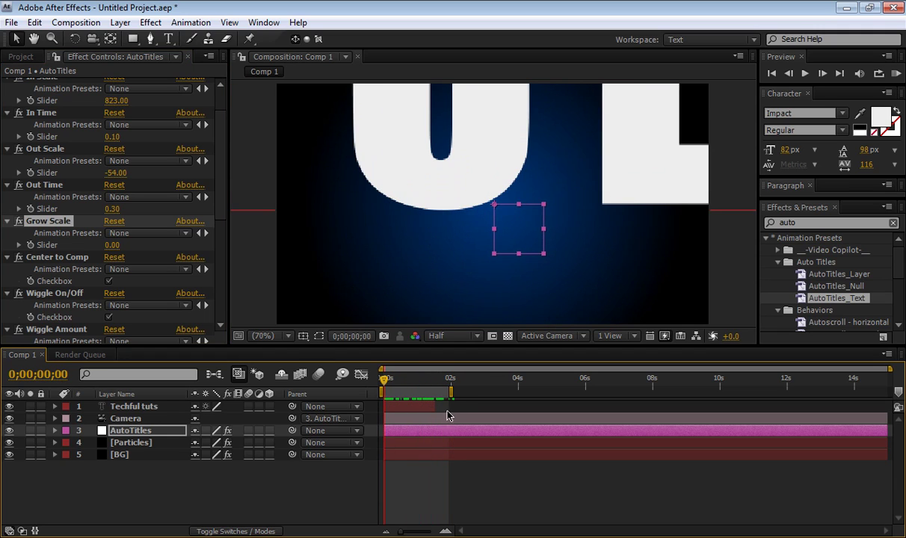
{"action": "left_click_drag", "start_coordinate": [452, 392], "coordinate": [774, 392]}
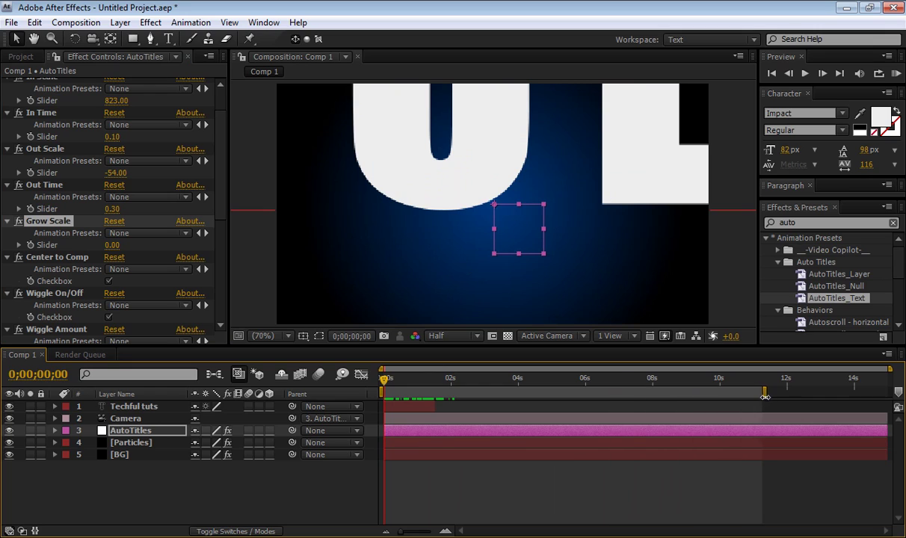
Duplicate Techful tuts and stagger copies 2, 3 and 4 to start one after another.
{"action": "left_click", "coordinate": [154, 409]}
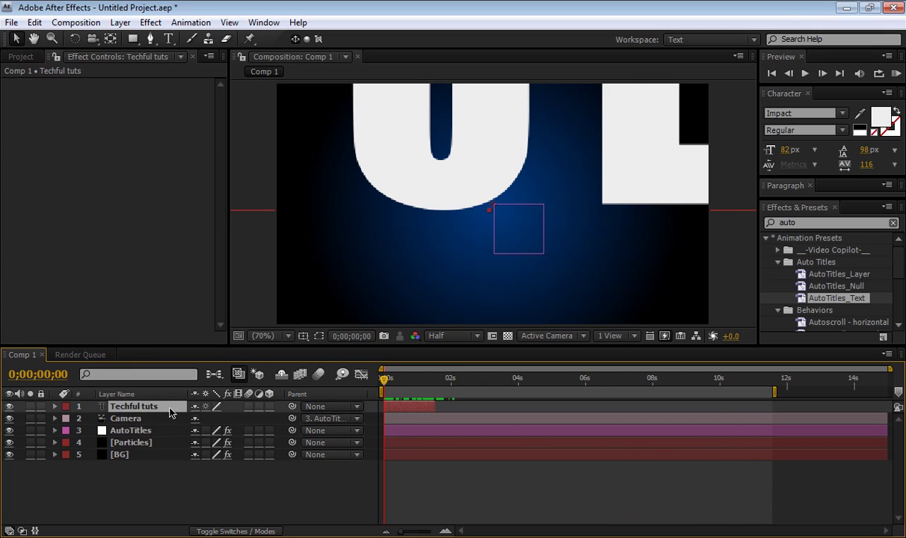
{"action": "key", "text": "ctrl+d"}
{"action": "key", "text": "ctrl+d"}
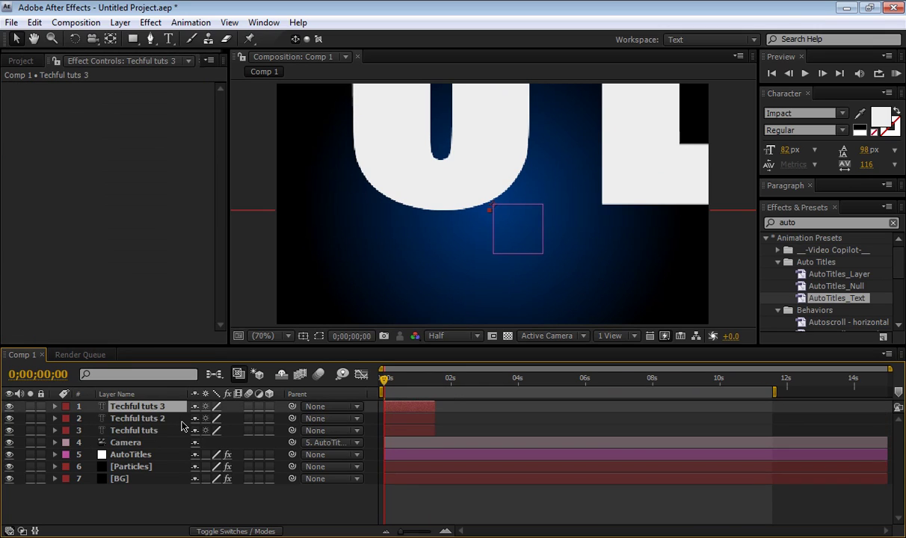
{"action": "key", "text": "ctrl+d"}
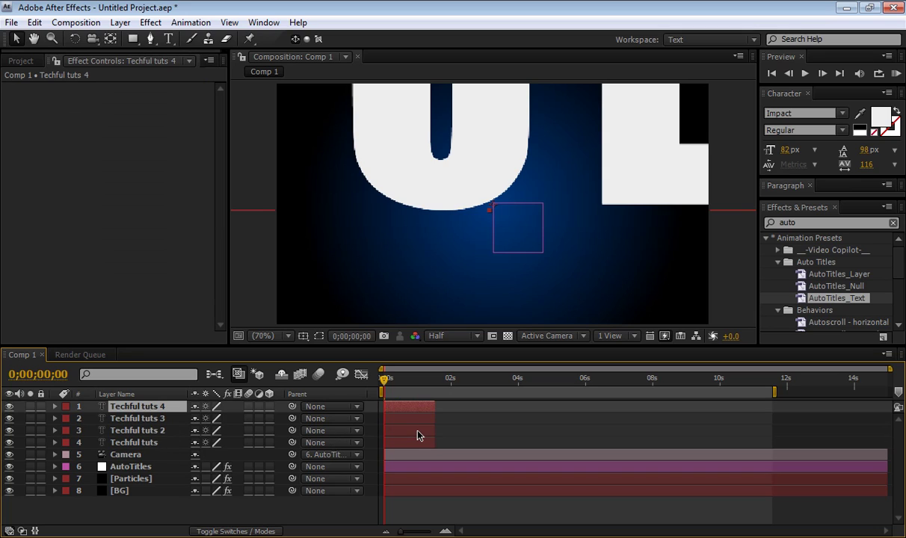
{"action": "left_click_drag", "start_coordinate": [417, 432], "coordinate": [466, 434]}
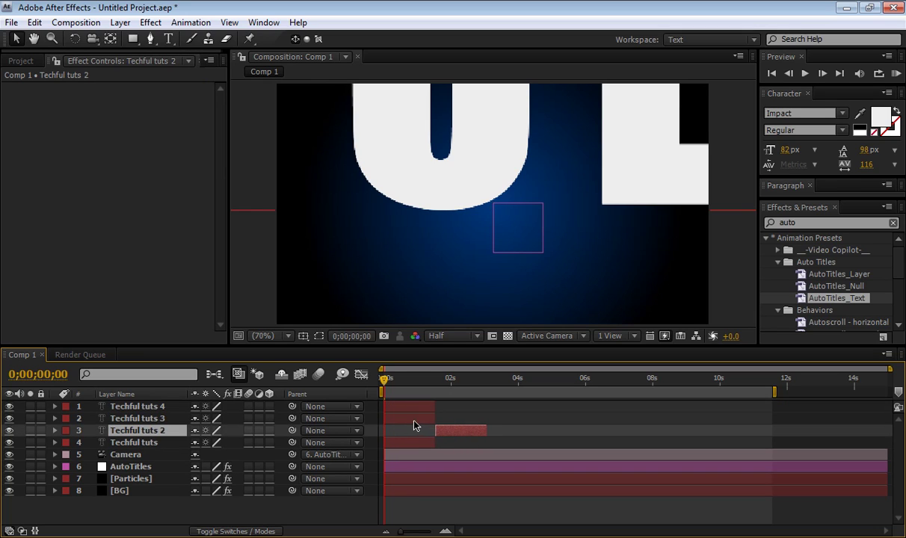
{"action": "left_click_drag", "start_coordinate": [410, 419], "coordinate": [502, 428]}
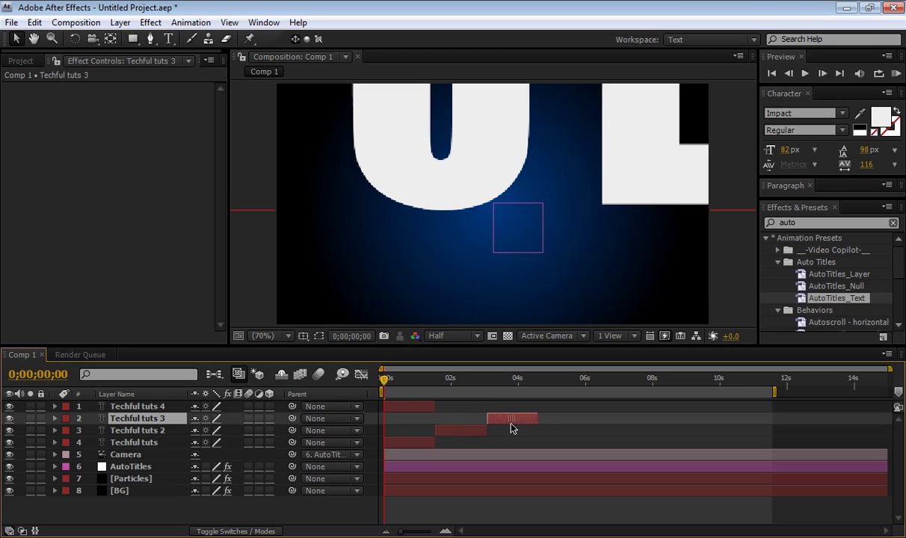
{"action": "left_click_drag", "start_coordinate": [407, 409], "coordinate": [551, 416]}
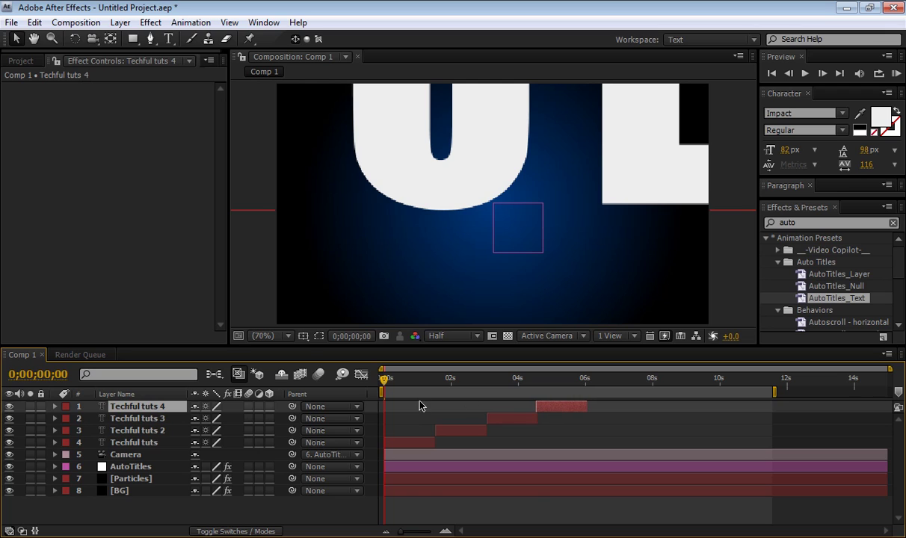
{"action": "mouse_move", "coordinate": [383, 380]}
{"action": "left_mouse_down"}
{"action": "mouse_move", "coordinate": [504, 381]}
{"action": "mouse_move", "coordinate": [464, 409]}
{"action": "left_mouse_up"}
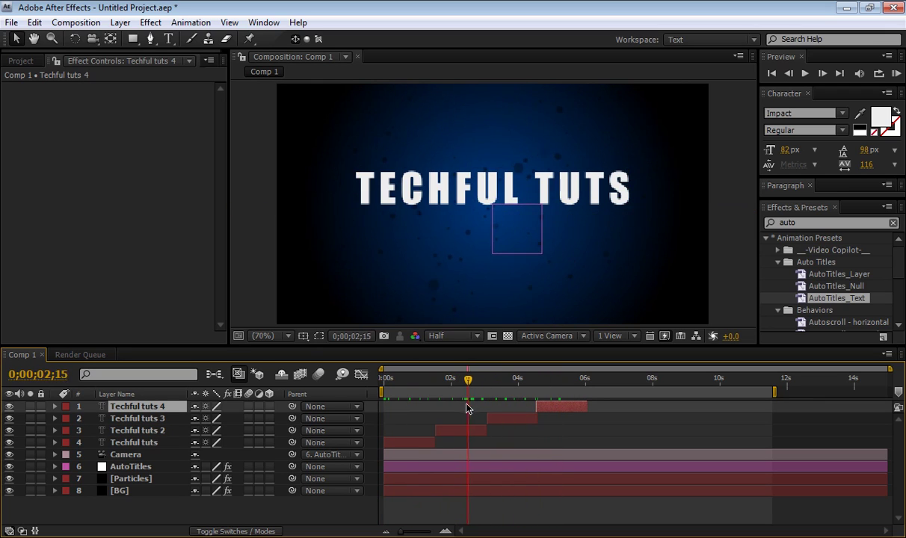
Retype the copied titles to read IS, BACK and Now.
{"action": "left_click", "coordinate": [154, 432]}
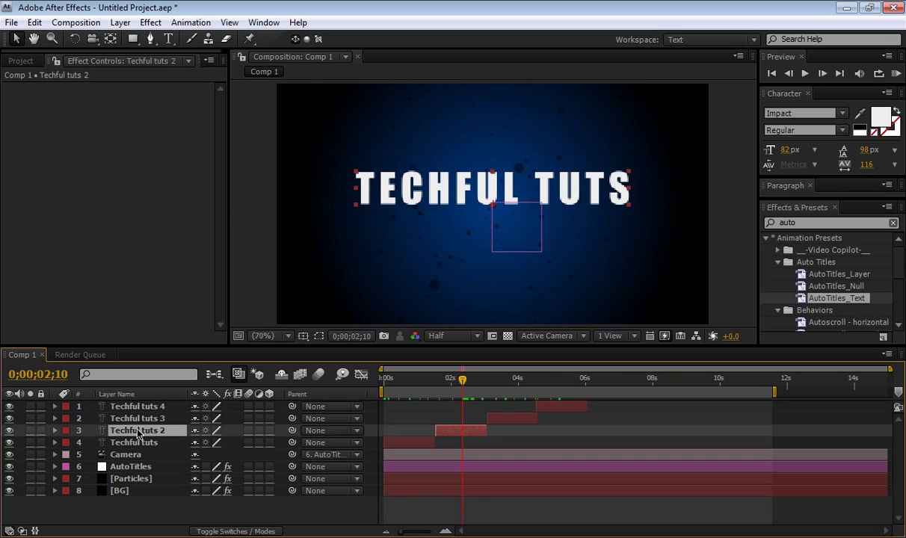
{"action": "double_click", "coordinate": [138, 431]}
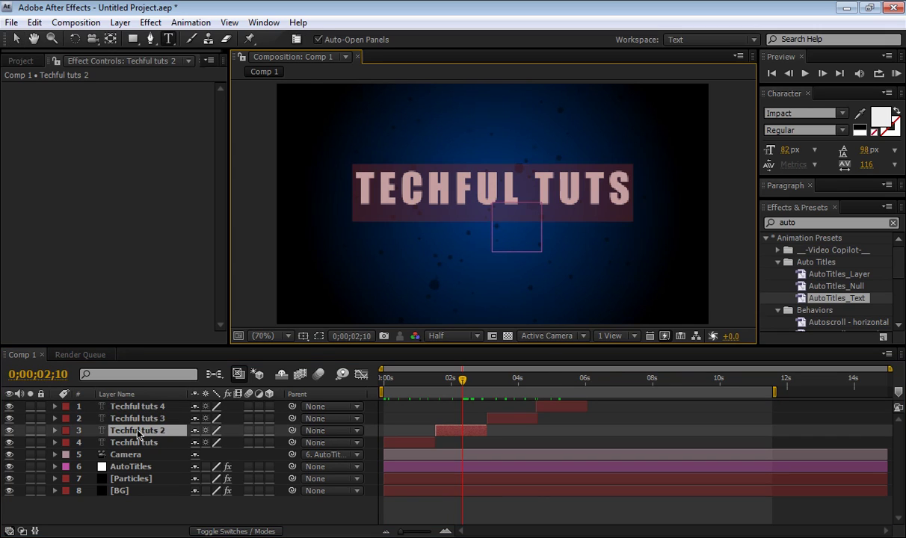
{"action": "key", "text": "BackSpace"}
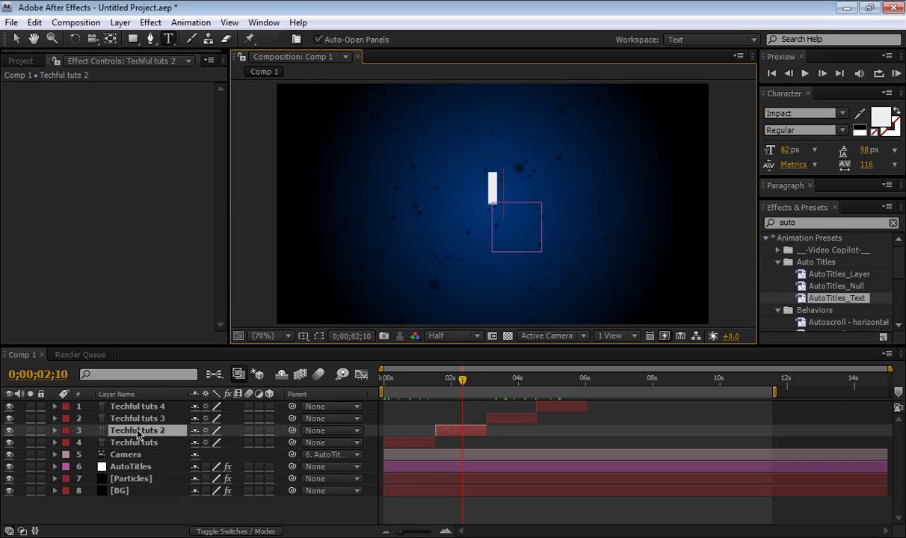
{"action": "type", "text": "S"}
{"action": "left_click", "coordinate": [514, 419]}
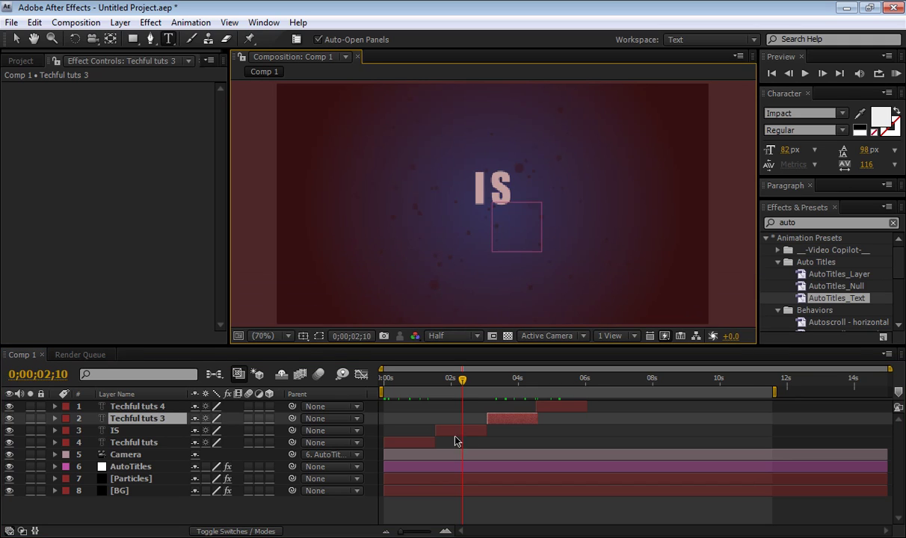
{"action": "left_click_drag", "start_coordinate": [463, 387], "coordinate": [511, 382]}
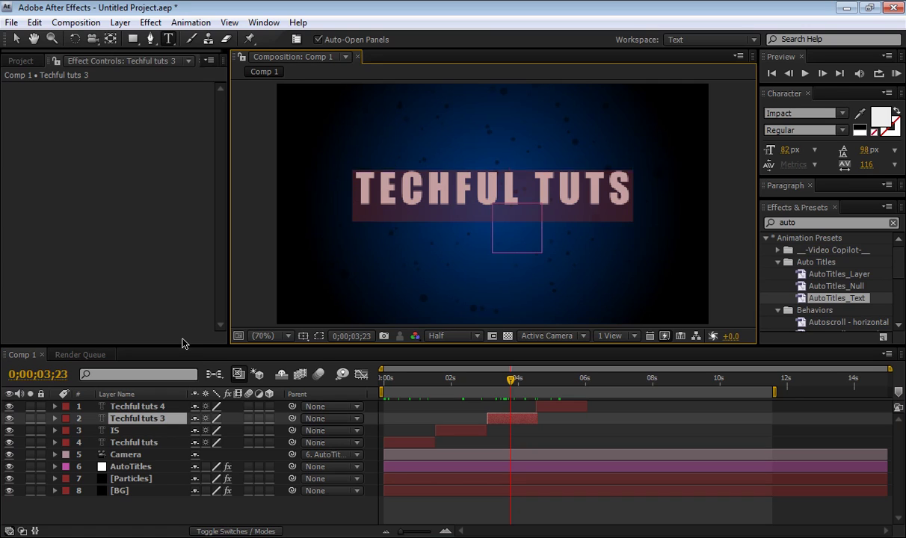
{"action": "type", "text": "BACK"}
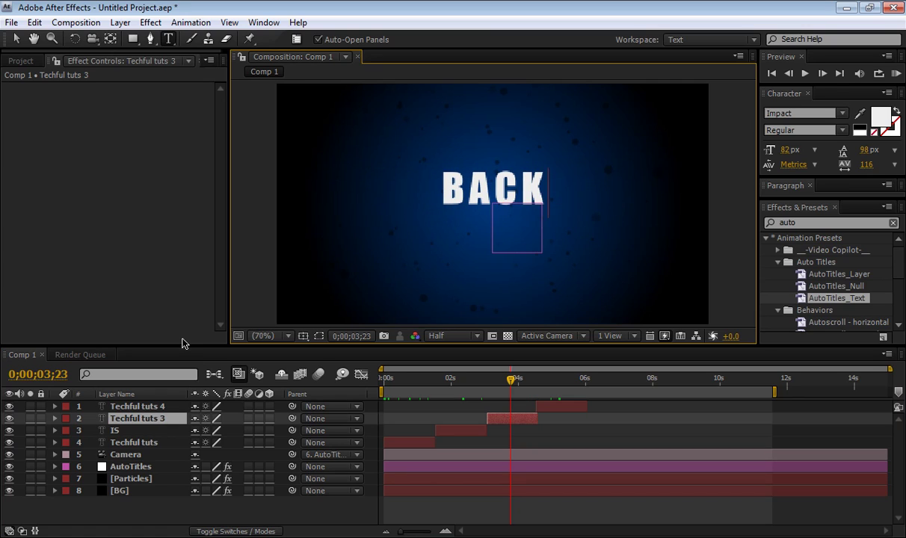
{"action": "left_click", "coordinate": [560, 408]}
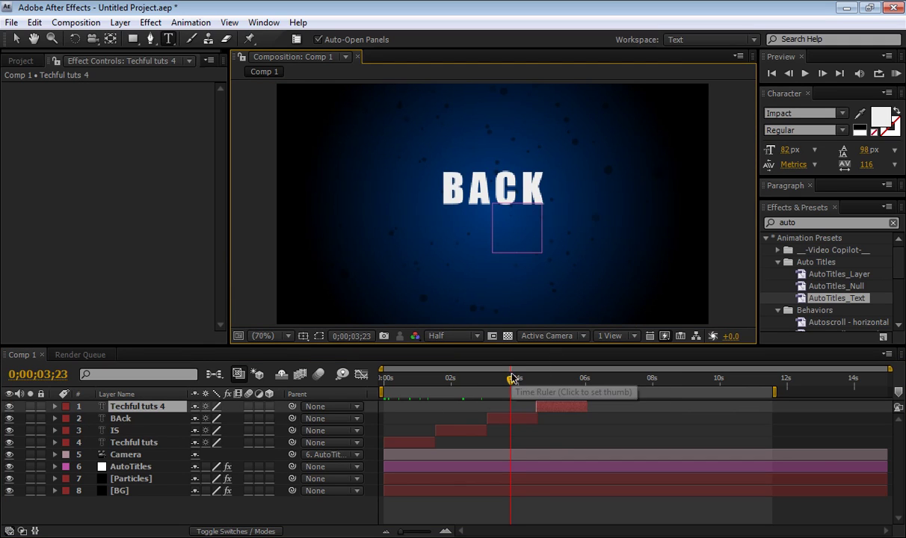
Shorten the work area to about 7.4 seconds and RAM-preview the sequence.
{"action": "mouse_move", "coordinate": [513, 379]}
{"action": "left_mouse_down"}
{"action": "mouse_move", "coordinate": [564, 379]}
{"action": "mouse_move", "coordinate": [384, 379]}
{"action": "left_mouse_up"}
{"action": "type", "text": "Now"}
{"action": "left_click_drag", "start_coordinate": [773, 392], "coordinate": [632, 392]}
{"action": "key", "text": "KP_0"}
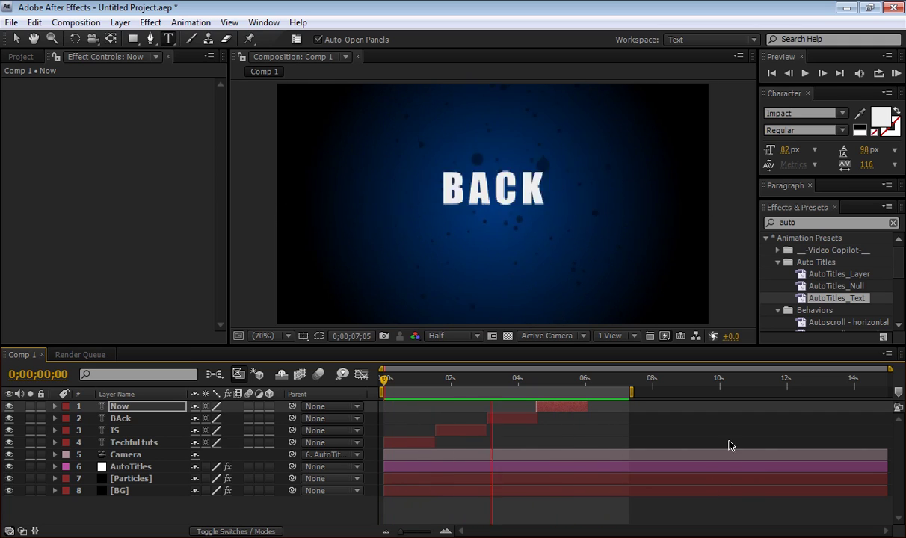
{"action": "key", "text": "space"}
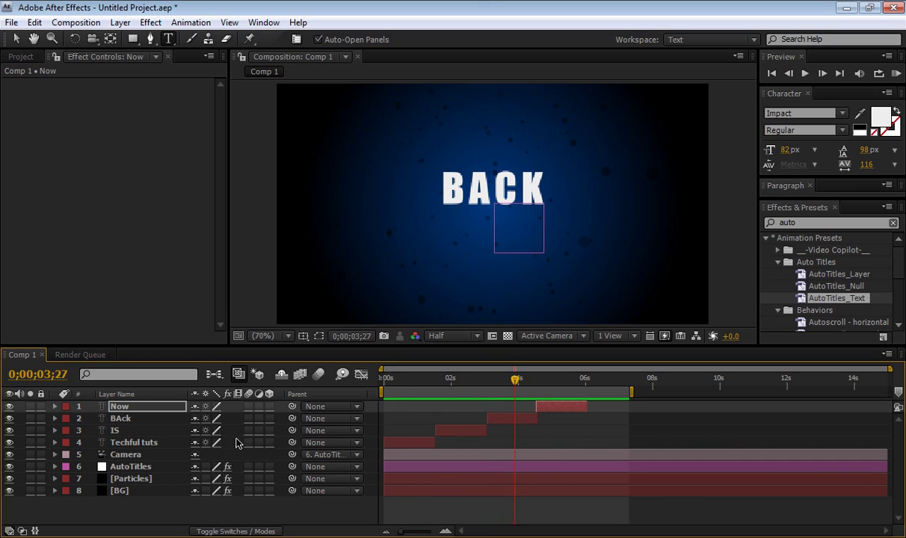
Add a Glow effect to all four title layers.
{"action": "left_click", "coordinate": [134, 444]}
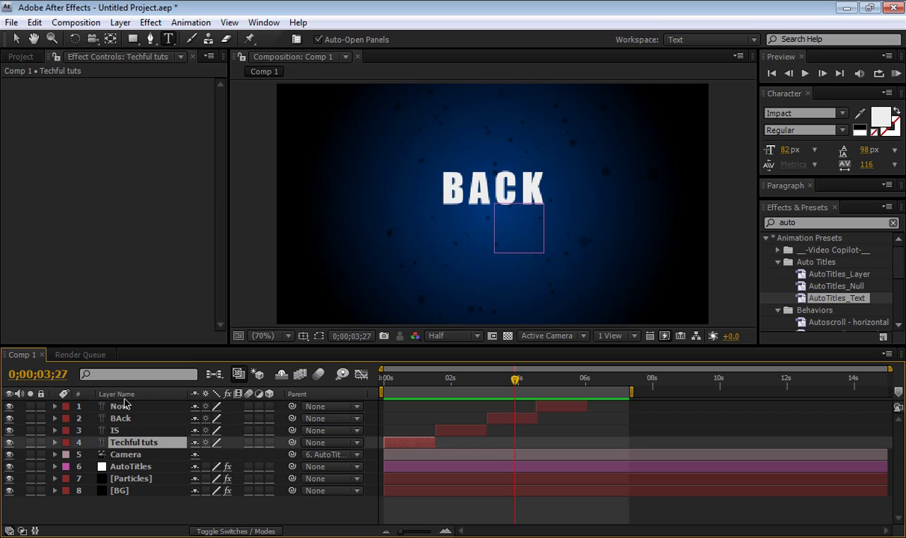
{"action": "left_click", "coordinate": [121, 406], "text": "shift"}
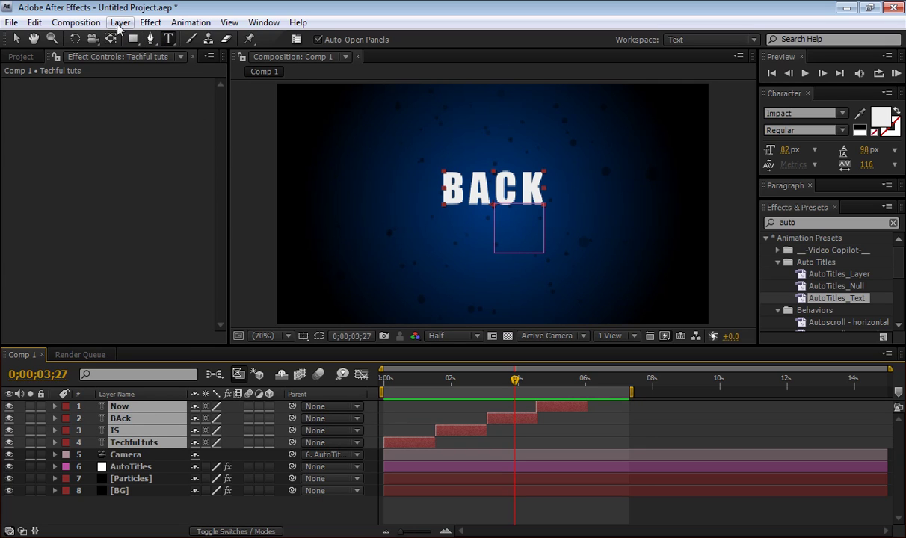
{"action": "left_click", "coordinate": [149, 23]}
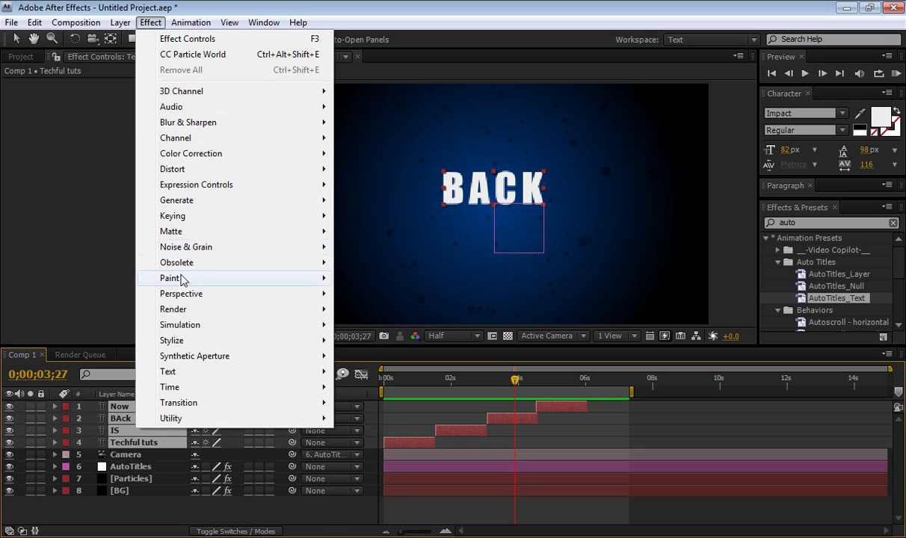
{"action": "mouse_move", "coordinate": [171, 340]}
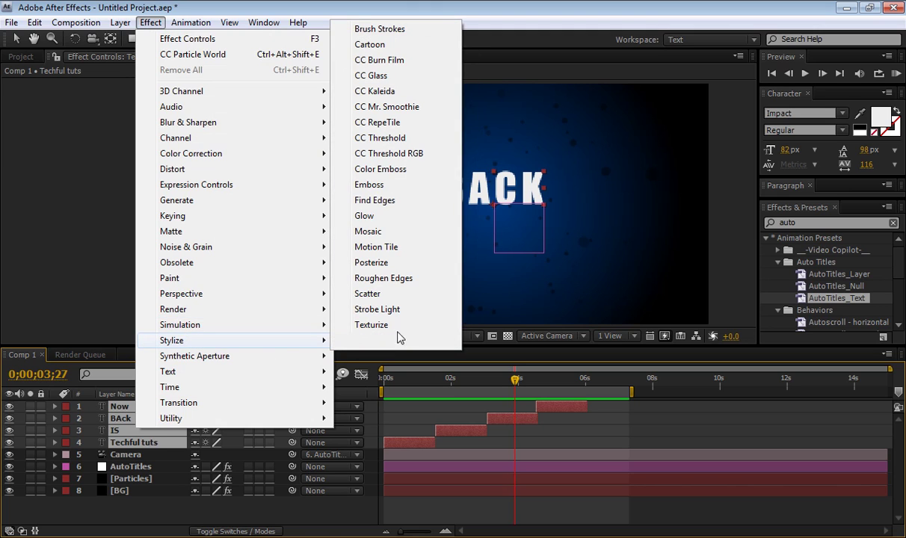
{"action": "left_click", "coordinate": [366, 214]}
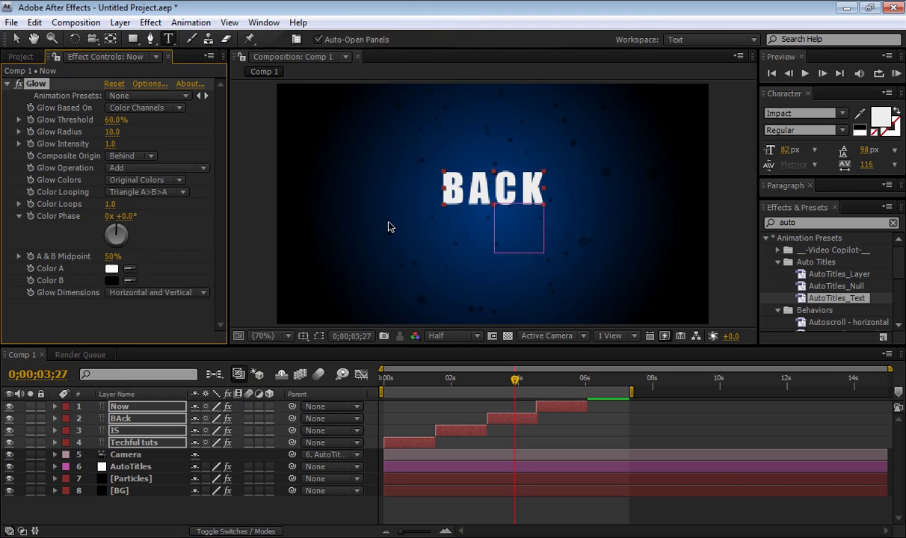
Set glow Color A to bright blue 0078FF and Color B to dark blue 003C80.
{"action": "left_click", "coordinate": [111, 270]}
{"action": "mouse_move", "coordinate": [490, 392]}
{"action": "left_mouse_down"}
{"action": "mouse_move", "coordinate": [482, 361]}
{"action": "mouse_move", "coordinate": [493, 270]}
{"action": "left_mouse_up"}
{"action": "left_click", "coordinate": [595, 288]}
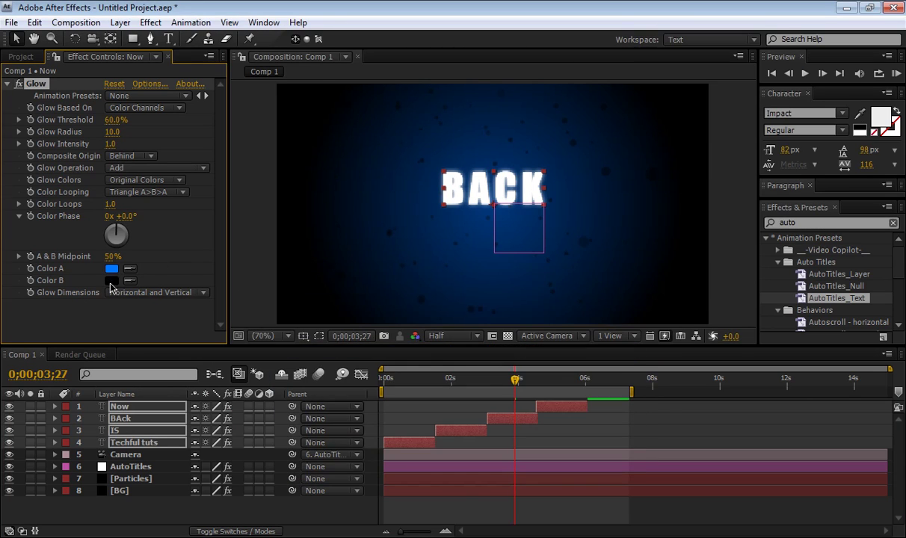
{"action": "left_click", "coordinate": [111, 280]}
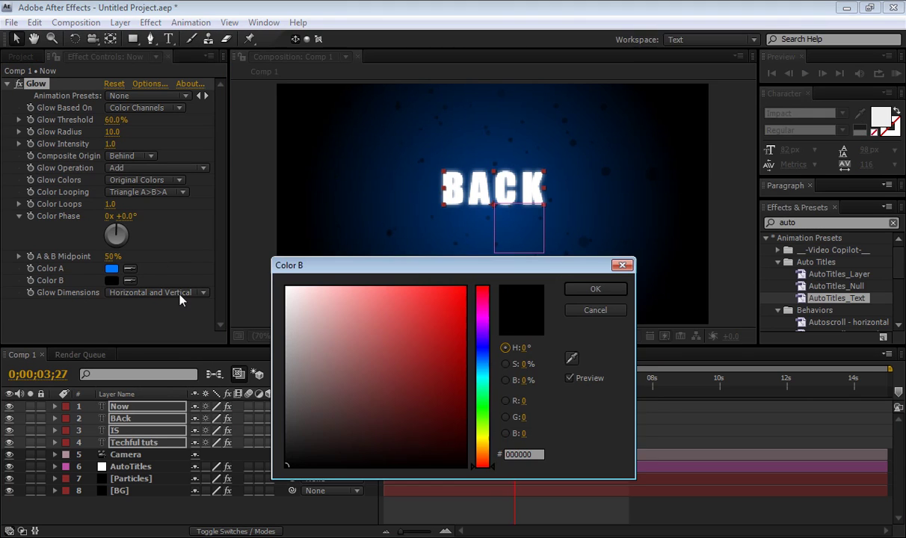
{"action": "left_click", "coordinate": [572, 358]}
{"action": "left_click", "coordinate": [112, 267]}
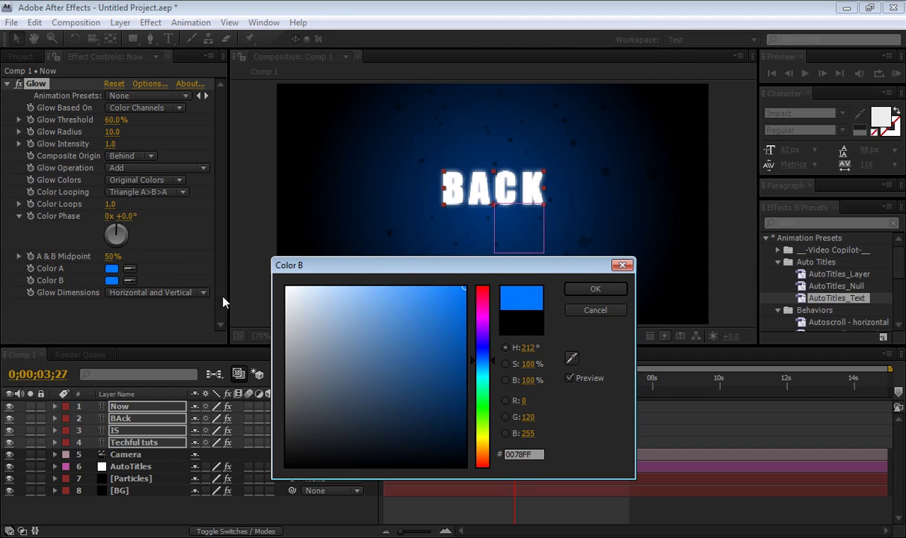
{"action": "left_click_drag", "start_coordinate": [465, 295], "coordinate": [463, 376]}
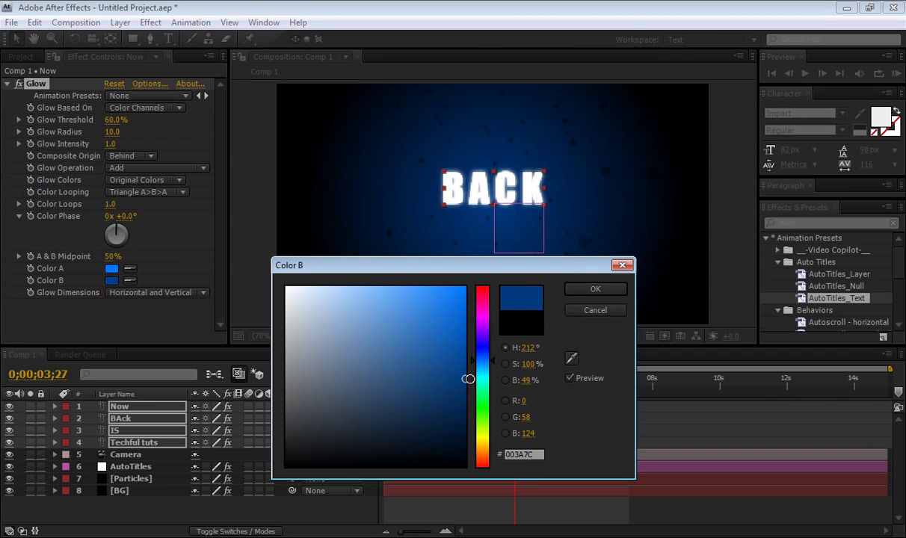
{"action": "left_click", "coordinate": [593, 290]}
Set Glow Colors to A & B, Composite Origin On Top, and Radius 33.
{"action": "left_click", "coordinate": [124, 180]}
{"action": "left_click", "coordinate": [136, 198]}
{"action": "left_click", "coordinate": [135, 157]}
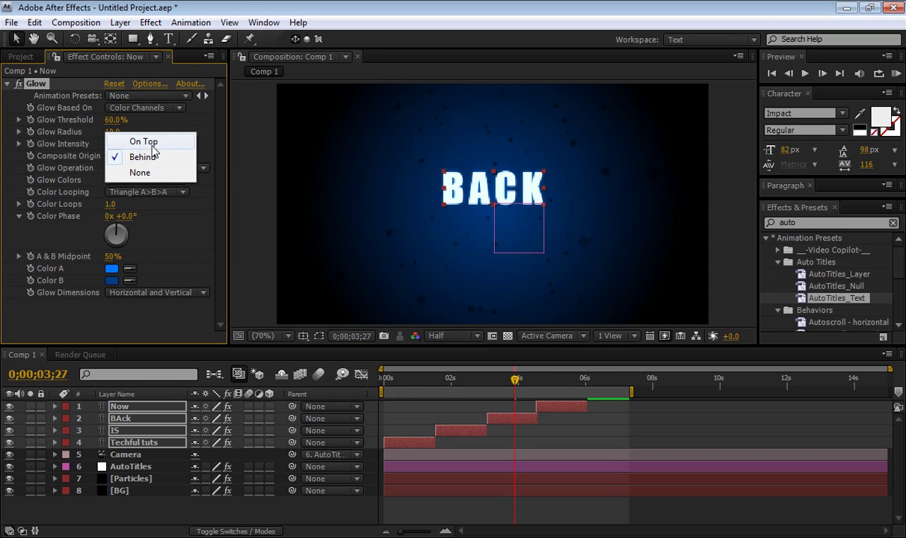
{"action": "left_click", "coordinate": [142, 142]}
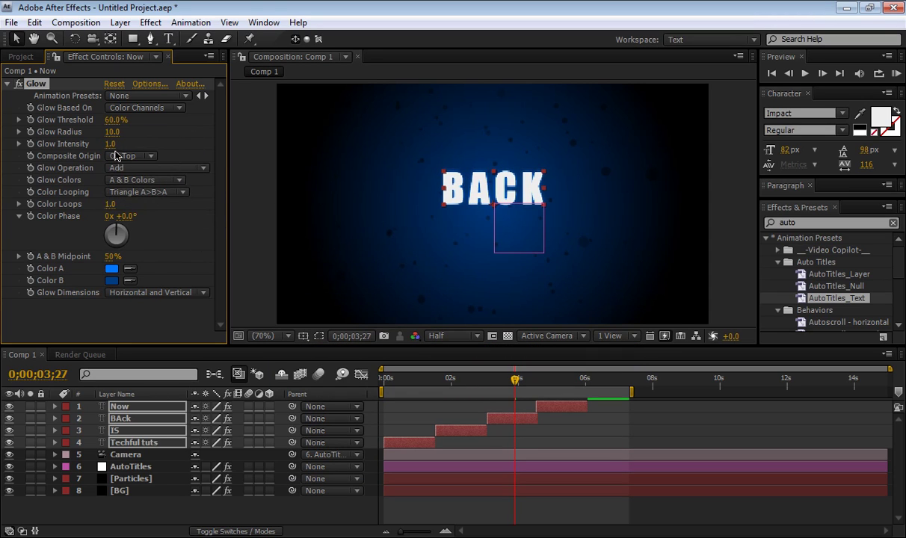
{"action": "left_click_drag", "start_coordinate": [120, 132], "coordinate": [135, 133]}
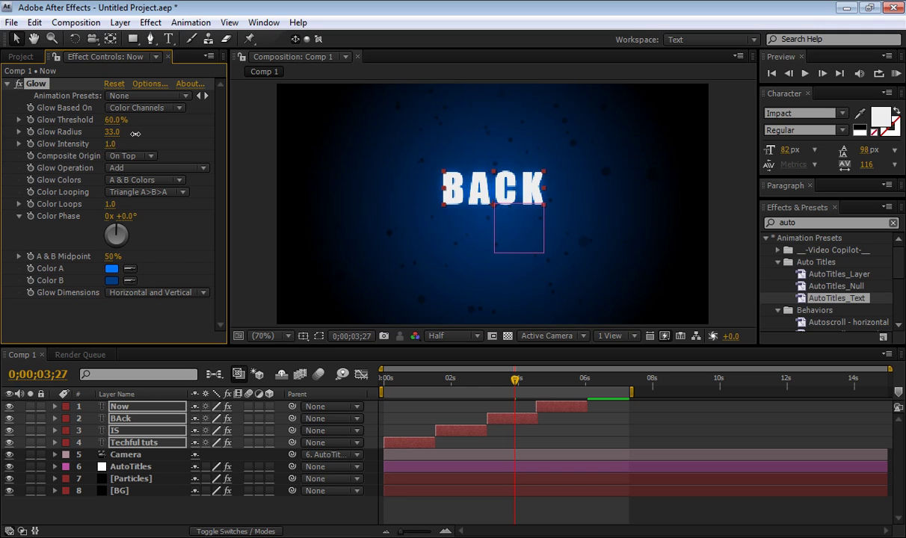
{"action": "mouse_move", "coordinate": [513, 379]}
{"action": "left_mouse_down"}
{"action": "mouse_move", "coordinate": [394, 406]}
{"action": "mouse_move", "coordinate": [578, 412]}
{"action": "mouse_move", "coordinate": [390, 405]}
{"action": "mouse_move", "coordinate": [573, 404]}
{"action": "mouse_move", "coordinate": [364, 400]}
{"action": "mouse_move", "coordinate": [477, 401]}
{"action": "mouse_move", "coordinate": [587, 419]}
{"action": "mouse_move", "coordinate": [377, 425]}
{"action": "left_mouse_up"}
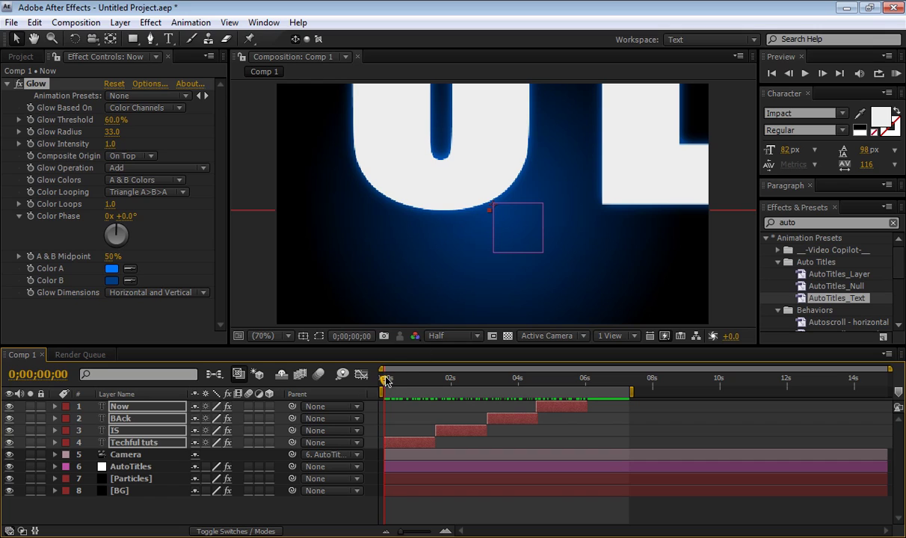
Enable motion blur on title layers 1–4 plus the master switch, then preview.
{"action": "left_click", "coordinate": [142, 465]}
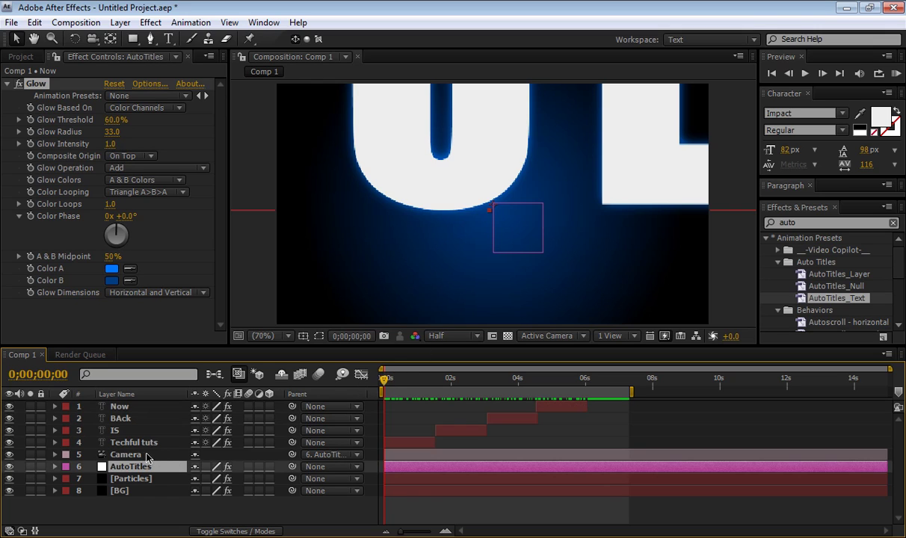
{"action": "key", "text": "ctrl+Up"}
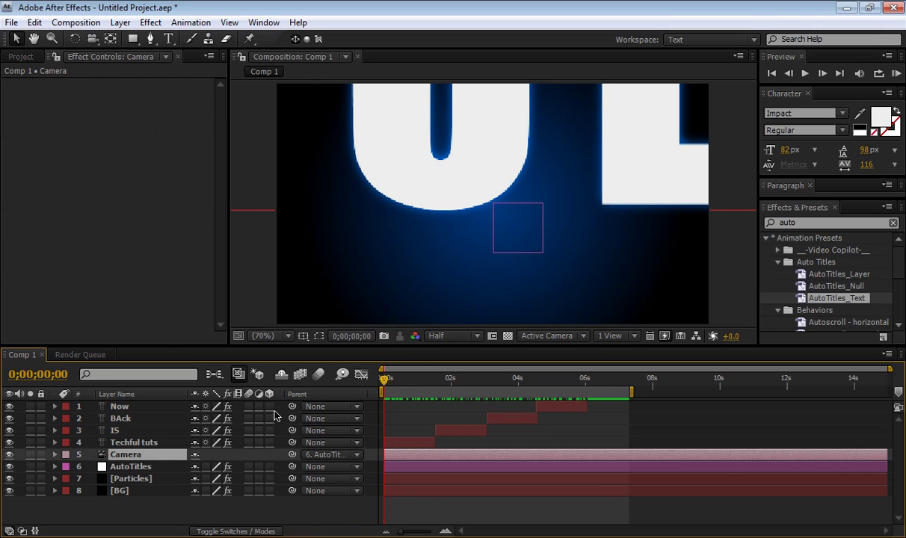
{"action": "left_click_drag", "start_coordinate": [249, 407], "coordinate": [250, 443]}
{"action": "left_click", "coordinate": [317, 375]}
{"action": "key", "text": "KP_0"}
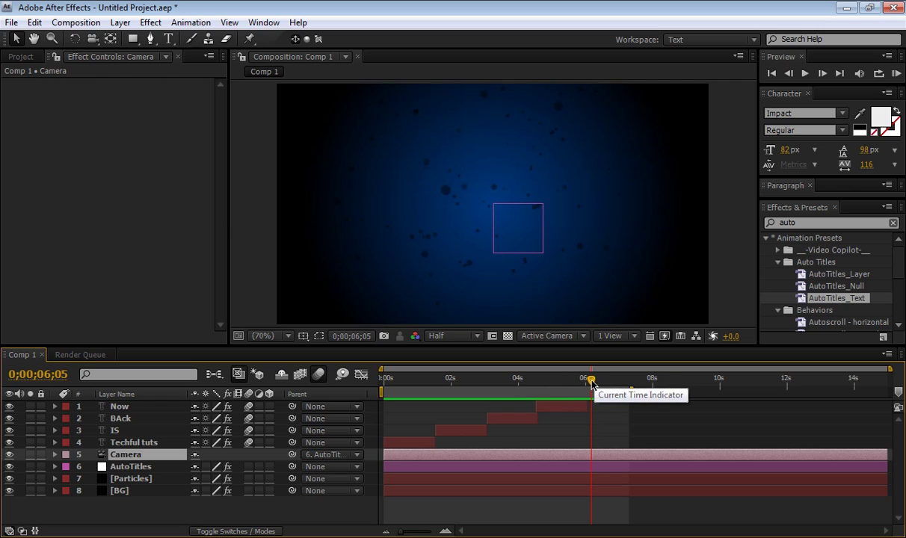
{"action": "left_click_drag", "start_coordinate": [591, 380], "coordinate": [384, 379]}
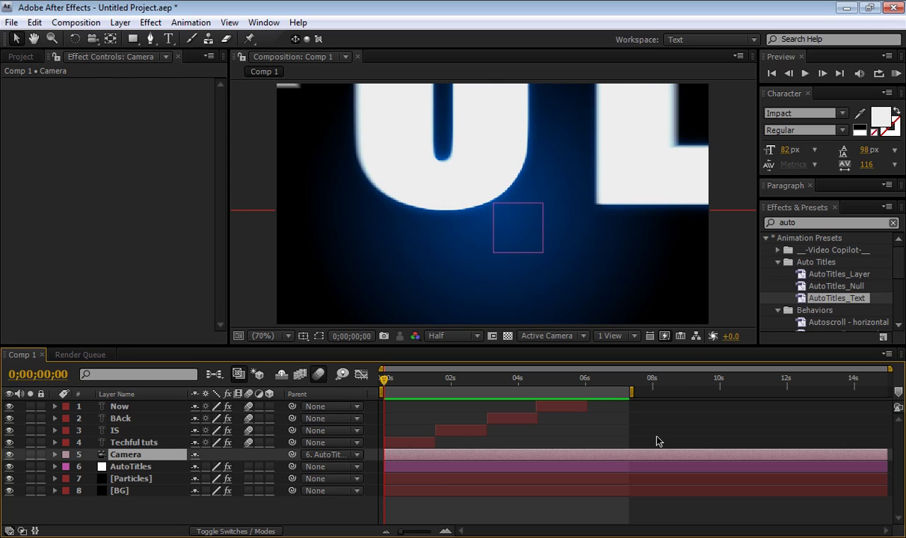
{"action": "key", "text": "space"}
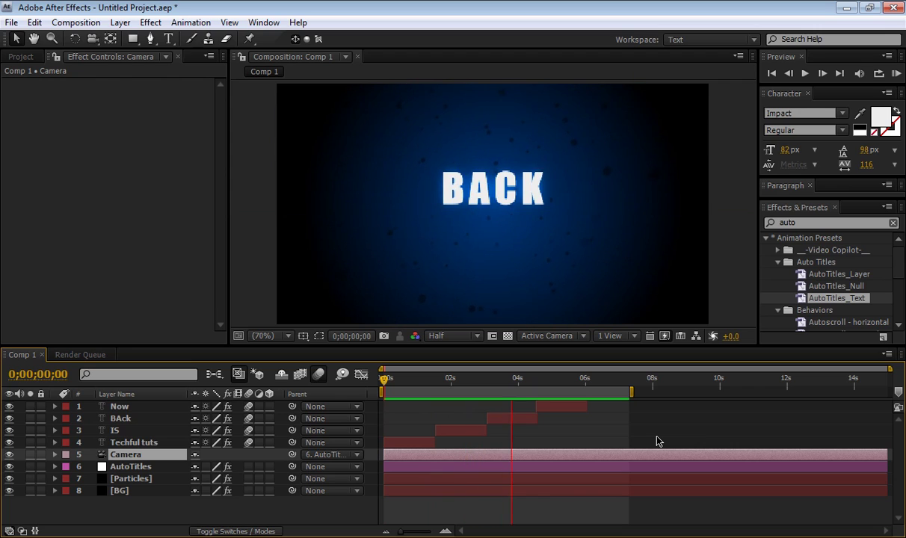
Step frame by frame through the blurred TECHFUL TUTS opening, then scrub to BACK.
{"action": "key", "text": "space"}
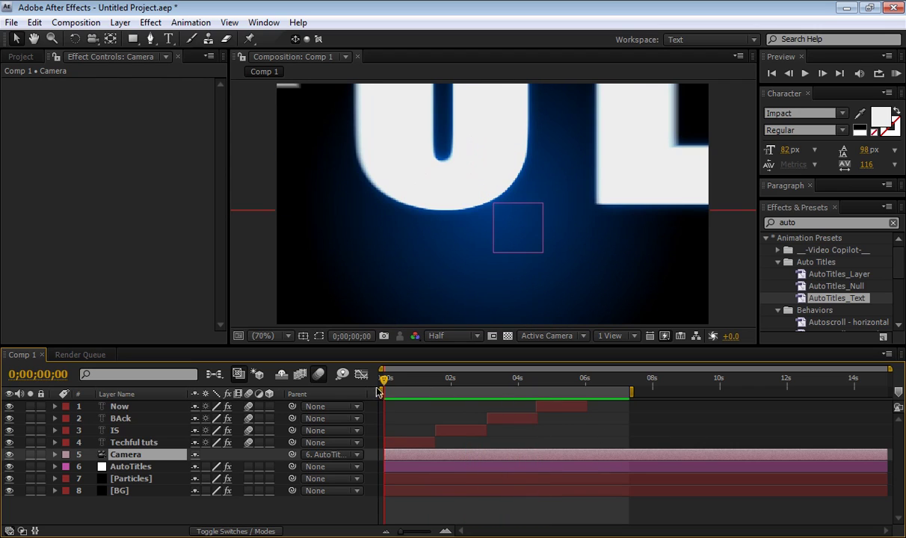
{"action": "left_click_drag", "start_coordinate": [385, 389], "coordinate": [381, 368]}
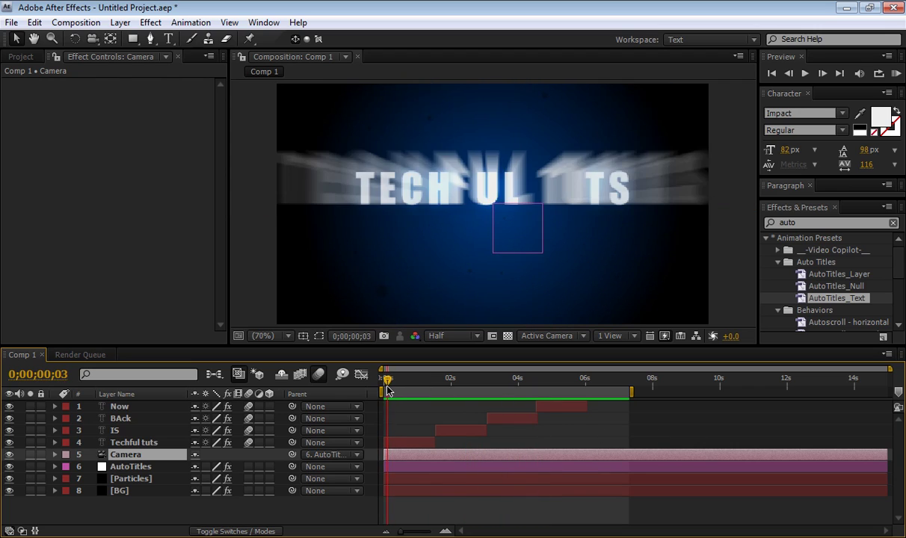
{"action": "key", "text": "Page_Down"}
{"action": "key", "text": "Page_Up"}
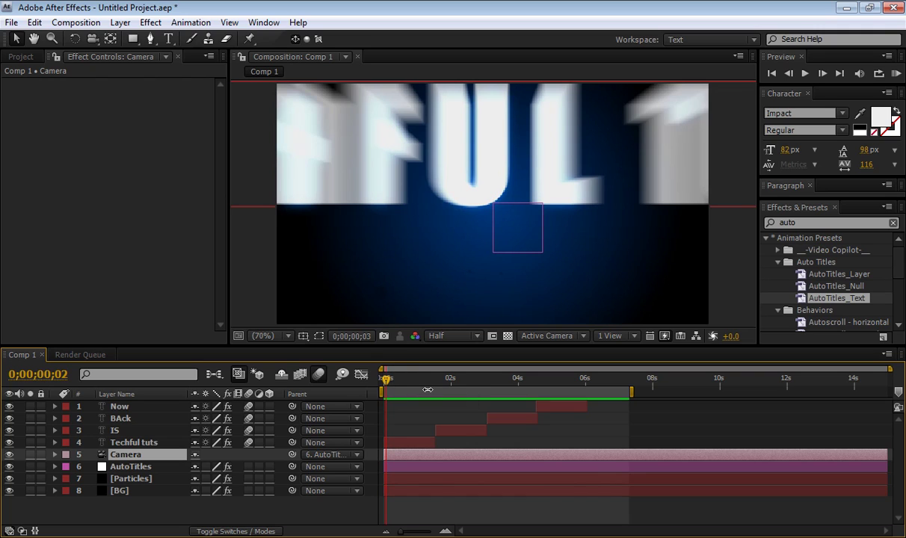
{"action": "key", "text": "Page_Down"}
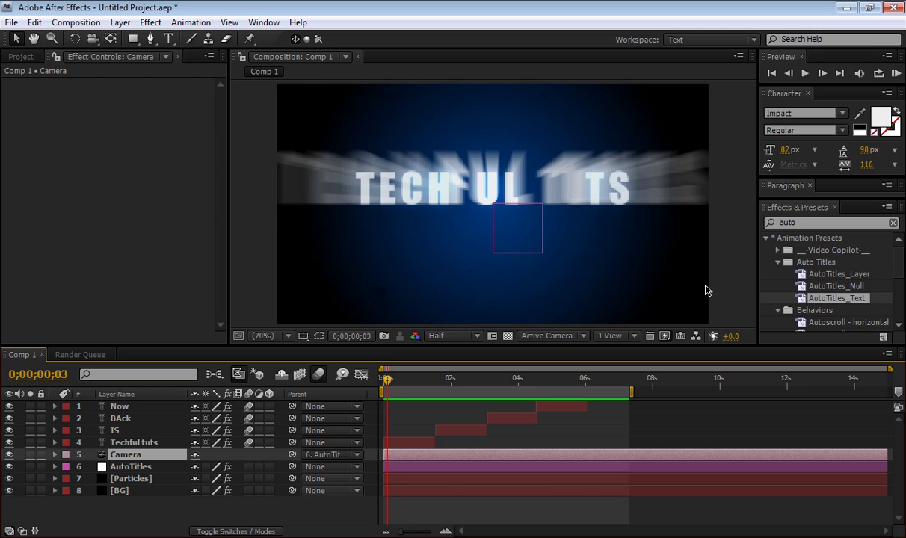
{"action": "key", "text": "Page_Down"}
{"action": "key", "text": "Page_Down"}
{"action": "key", "text": "Page_Down"}
{"action": "key", "text": "Page_Down"}
{"action": "key", "text": "Page_Down"}
{"action": "key", "text": "Page_Down"}
{"action": "key", "text": "Page_Down"}
{"action": "key", "text": "Page_Down"}
{"action": "key", "text": "Page_Down"}
{"action": "key", "text": "Page_Down"}
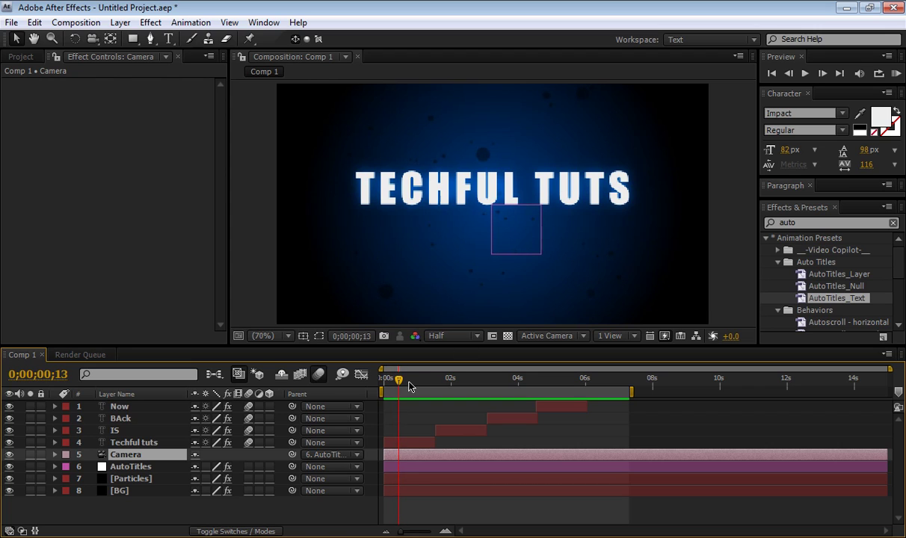
{"action": "mouse_move", "coordinate": [402, 384]}
{"action": "left_mouse_down"}
{"action": "mouse_move", "coordinate": [567, 396]}
{"action": "mouse_move", "coordinate": [566, 388]}
{"action": "mouse_move", "coordinate": [399, 395]}
{"action": "left_mouse_up"}
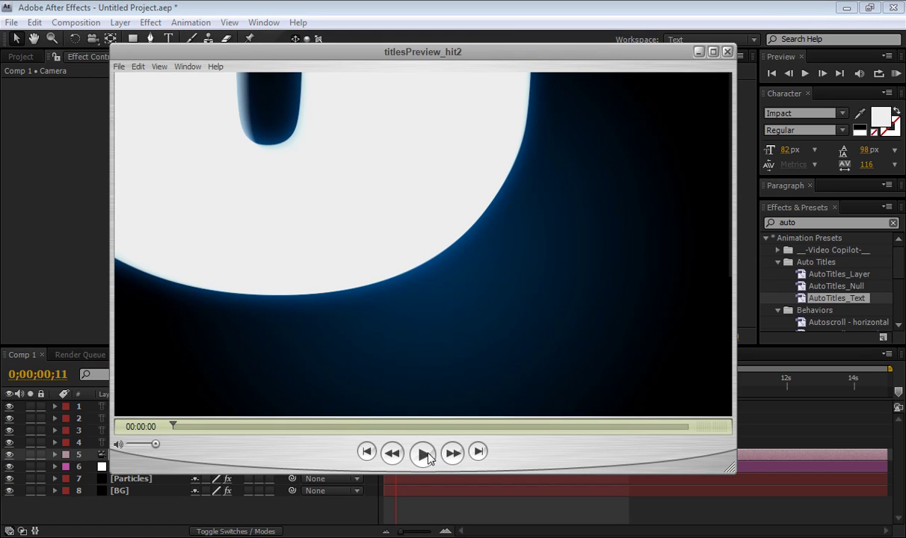
Play the titlesPreview_hit2 movie and replay it from the beginning.
{"action": "key", "text": "space"}
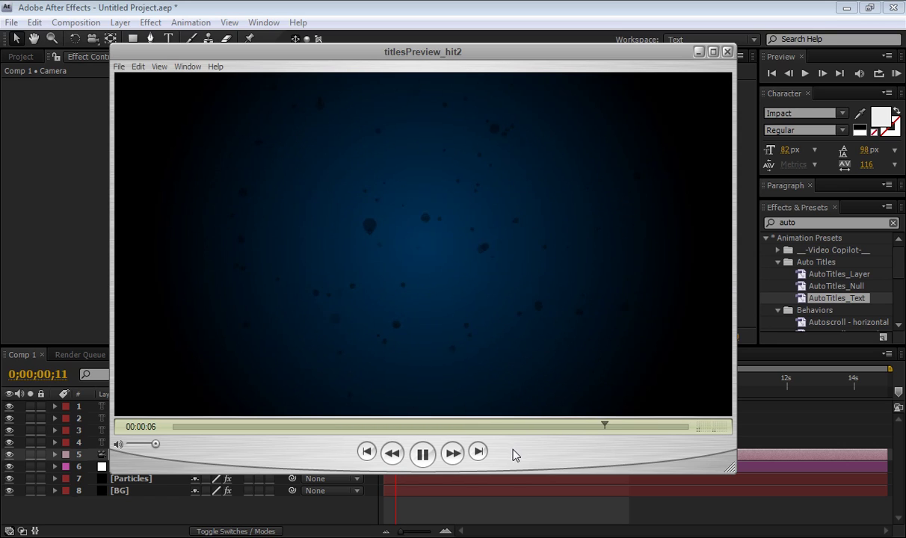
{"action": "left_click", "coordinate": [422, 453]}
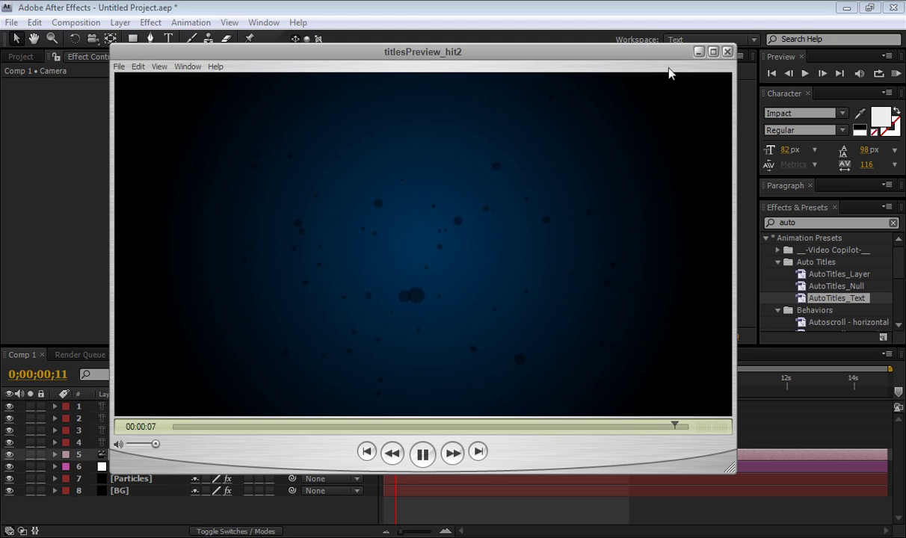
Close the QuickTime preview and scrub the After Effects timeline to the BACK title.
{"action": "left_click", "coordinate": [726, 54]}
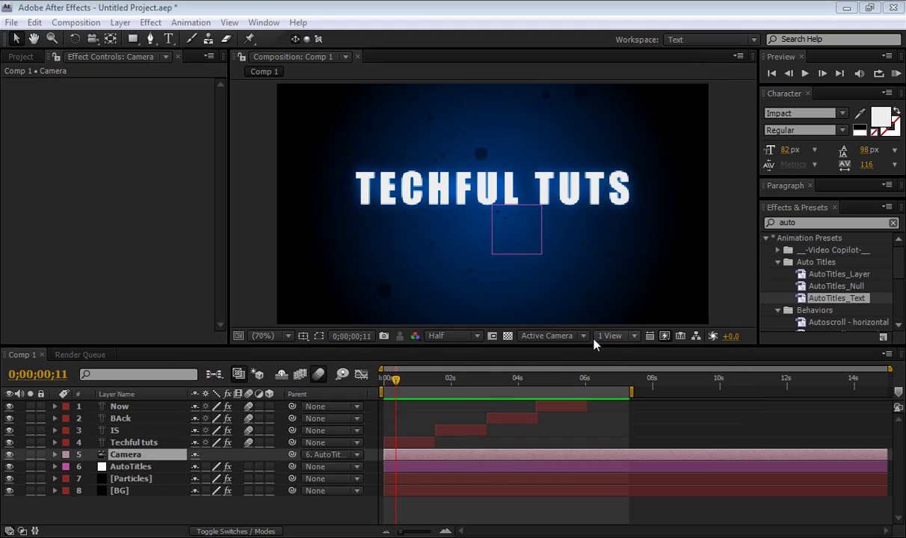
{"action": "mouse_move", "coordinate": [389, 387]}
{"action": "left_mouse_down"}
{"action": "mouse_move", "coordinate": [599, 415]}
{"action": "mouse_move", "coordinate": [505, 413]}
{"action": "mouse_move", "coordinate": [372, 464]}
{"action": "mouse_move", "coordinate": [362, 409]}
{"action": "left_mouse_up"}
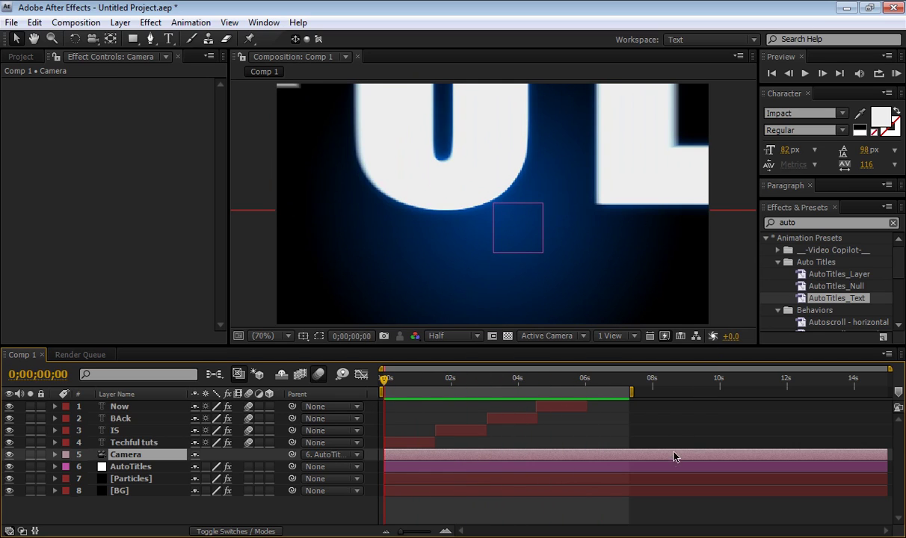